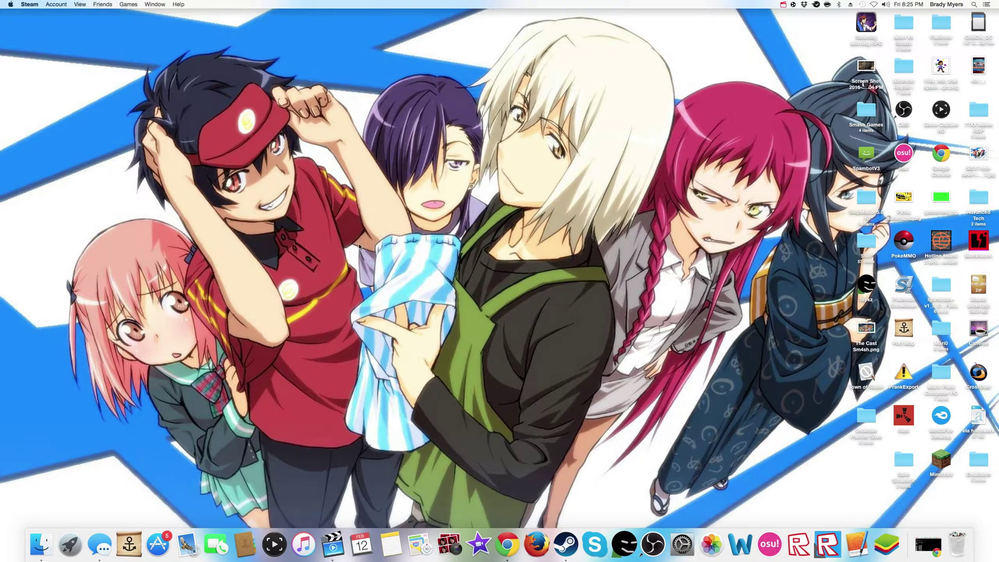
drag(89, 41, 707, 420)
drag(78, 31, 394, 333)
- Open a Finder window and go to the folder ~/Library/Application Support/com.tobyfox.undertale/
click(41, 541)
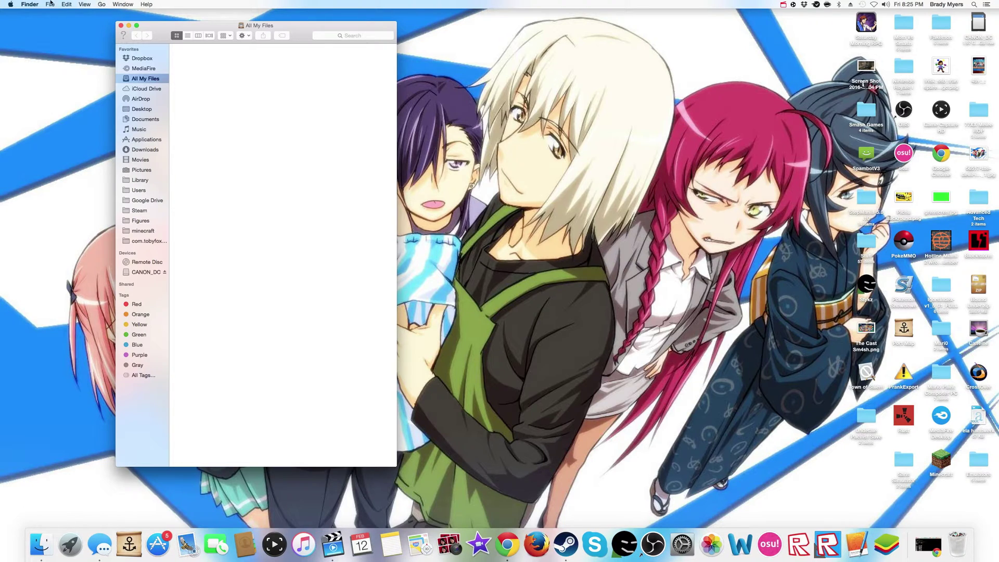
click(102, 4)
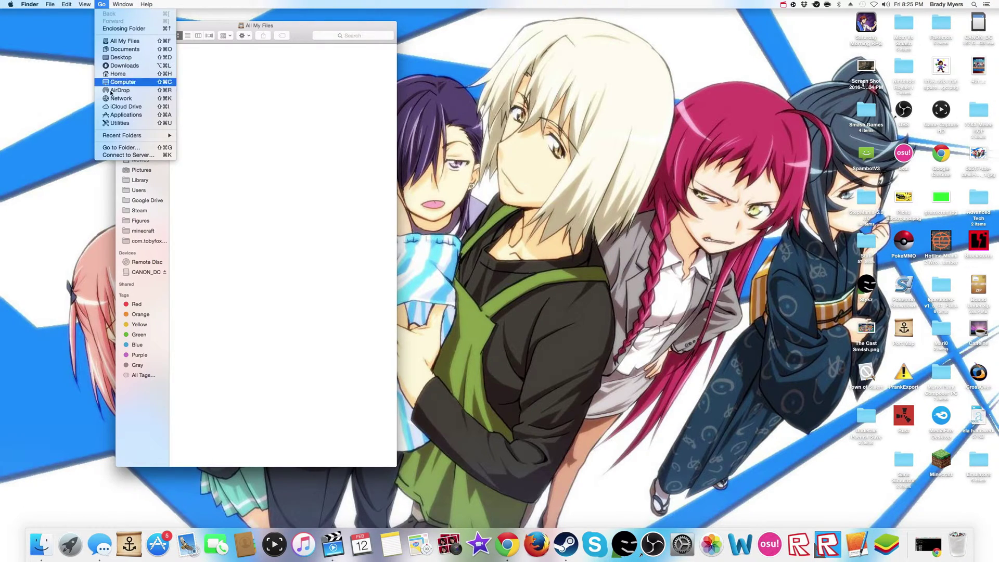
click(115, 147)
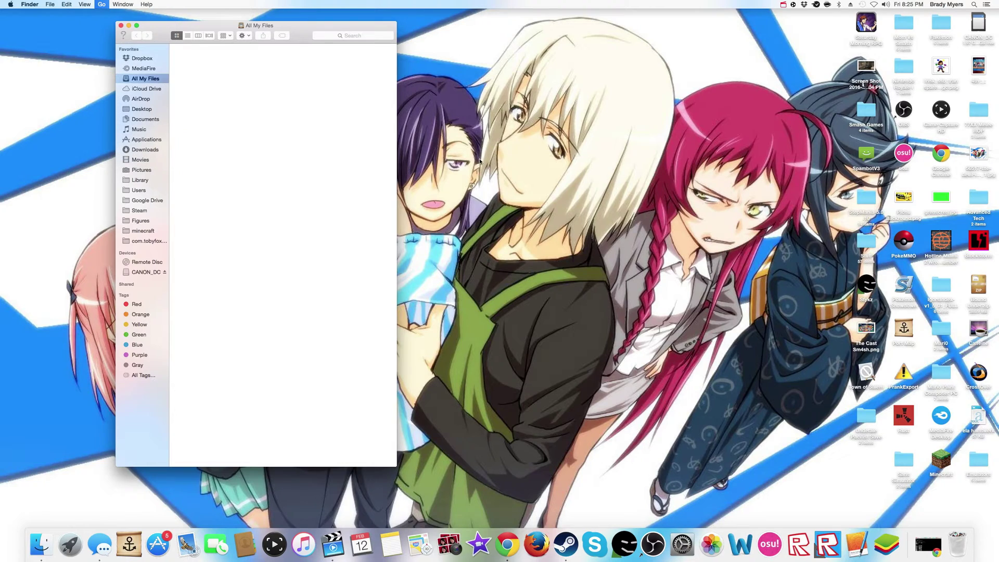
text(~/Library/Application Support/com.tobyfox.undertale/)
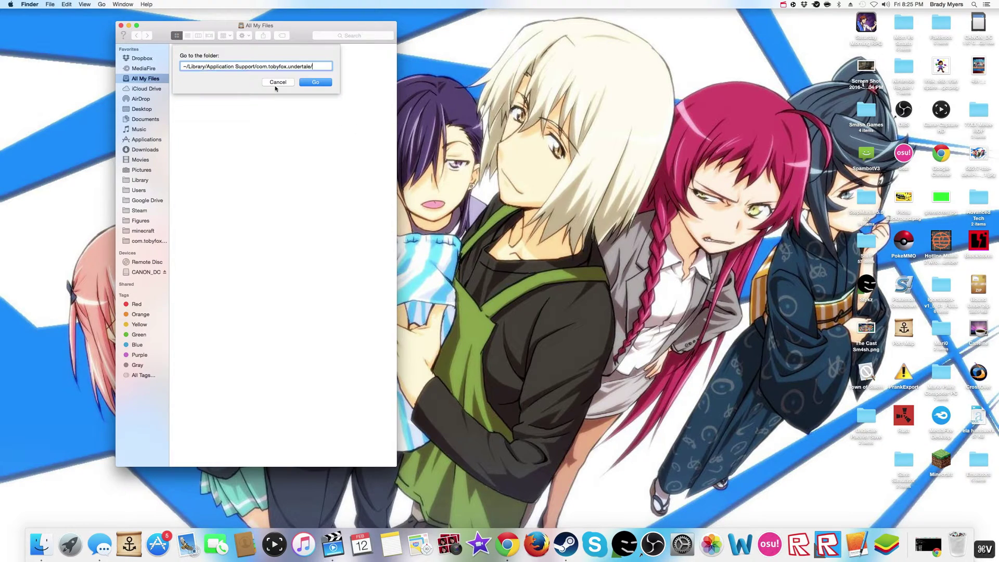
click(318, 82)
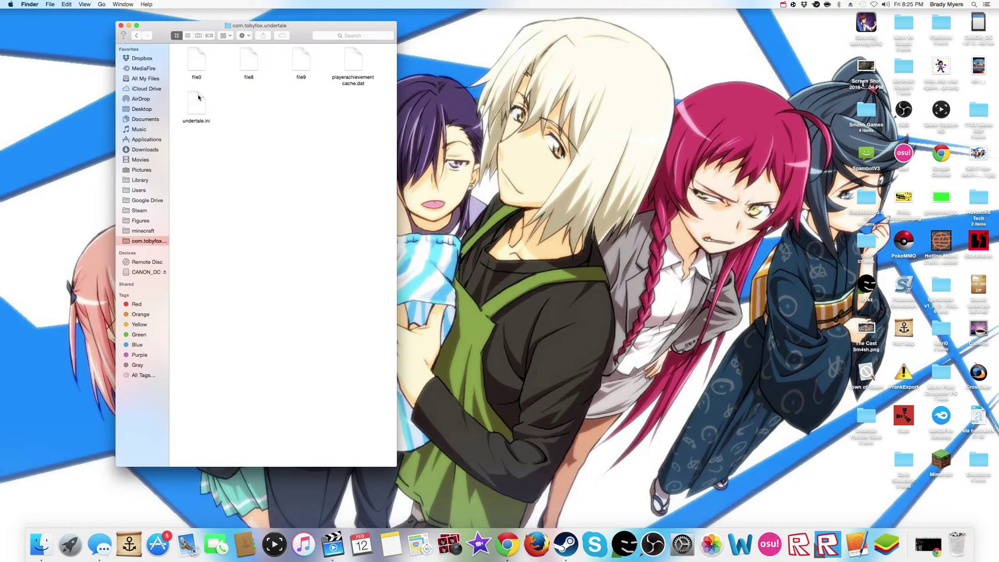
- Go back and navigate Finder to the parent folder ~/Library/Application Support/ instead
click(135, 36)
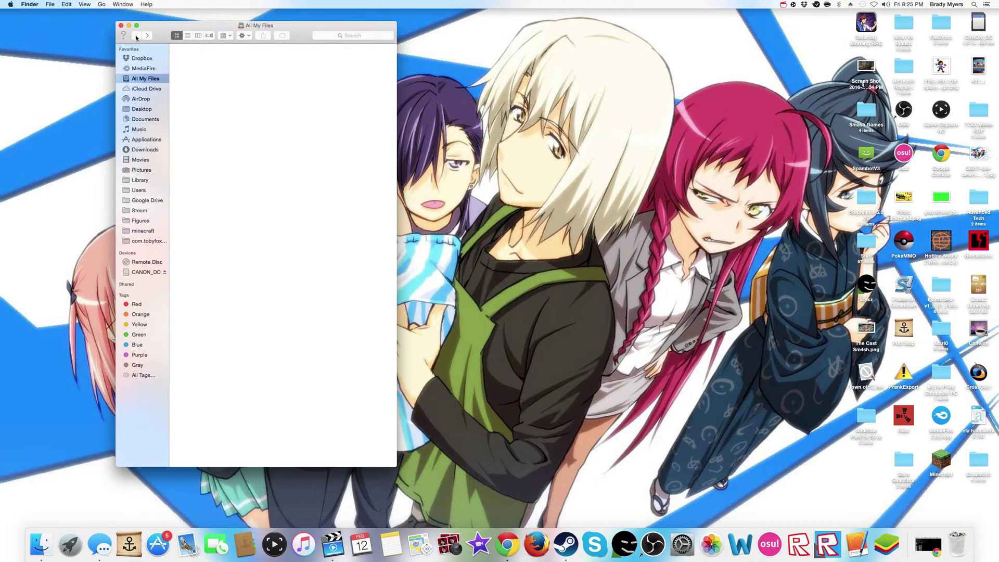
click(102, 4)
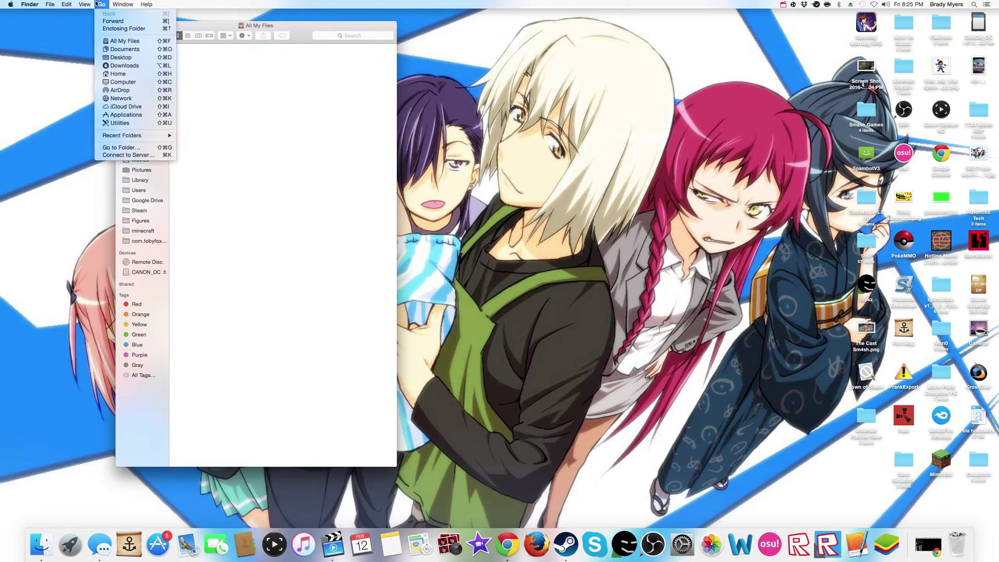
click(130, 148)
drag(313, 66, 256, 66)
key(BackSpace)
click(315, 83)
- Add the com.tobyfox.undertale folder to Finder's favorites and open it from there
scroll(292, 364, down, 10)
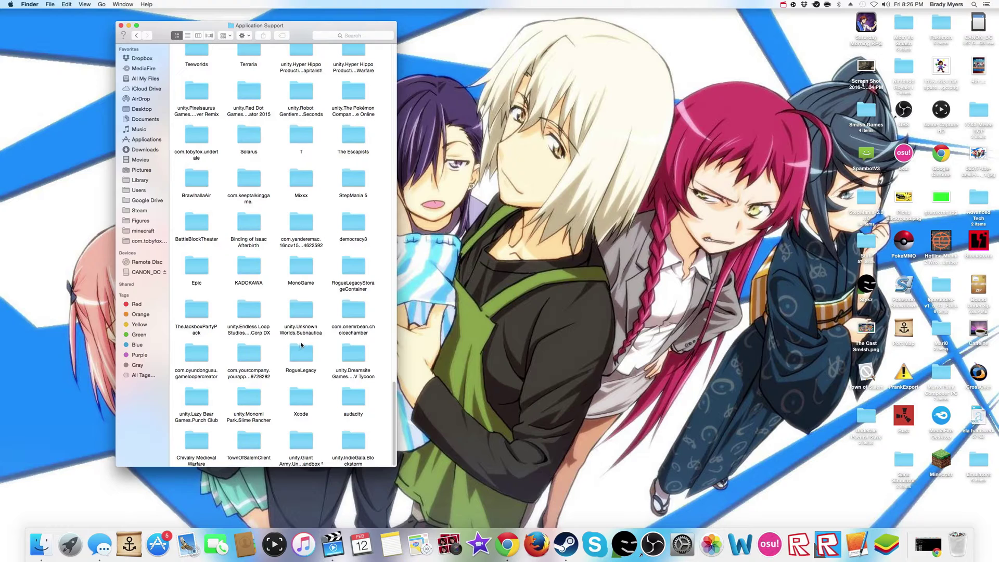
drag(197, 132, 146, 247)
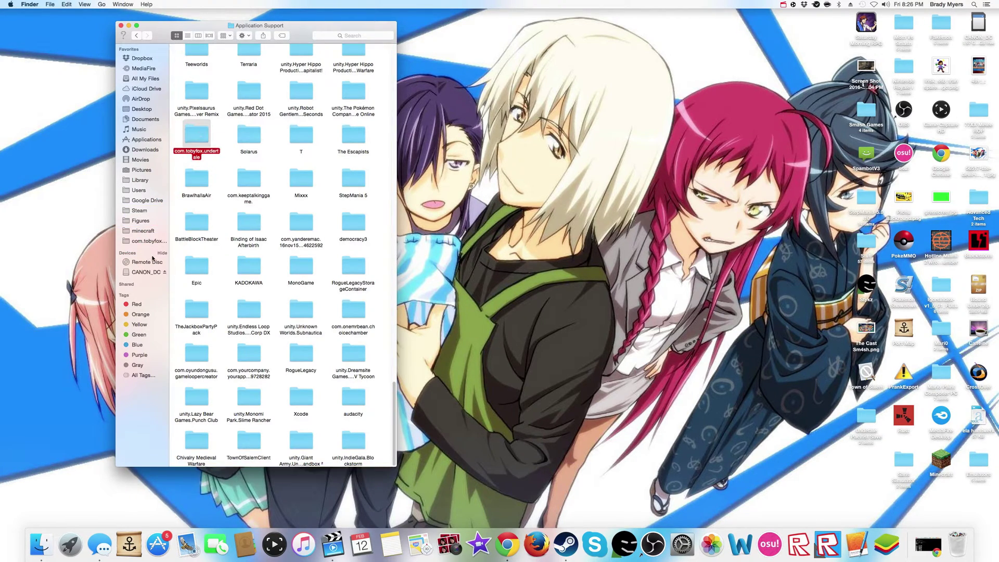
click(157, 241)
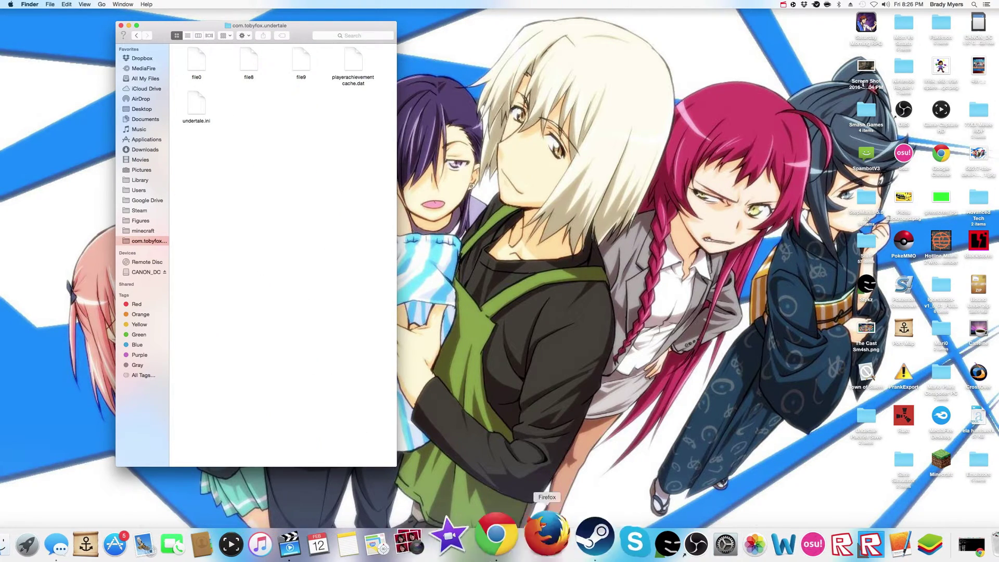
- Switch to Flowey's Time Machine in Chrome and load the built-in preset Undyne The Undying
click(508, 544)
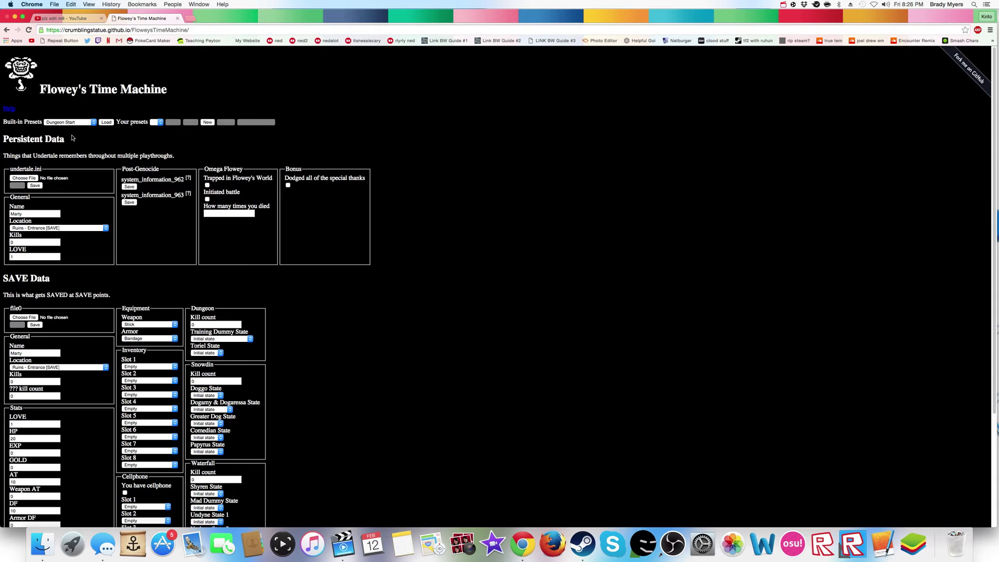
click(33, 178)
click(588, 215)
click(84, 123)
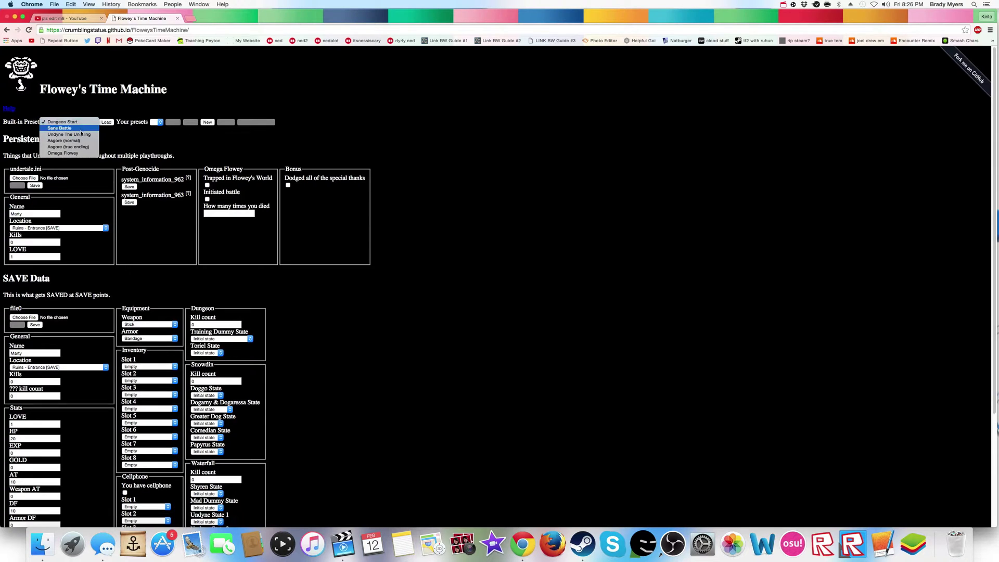
click(81, 134)
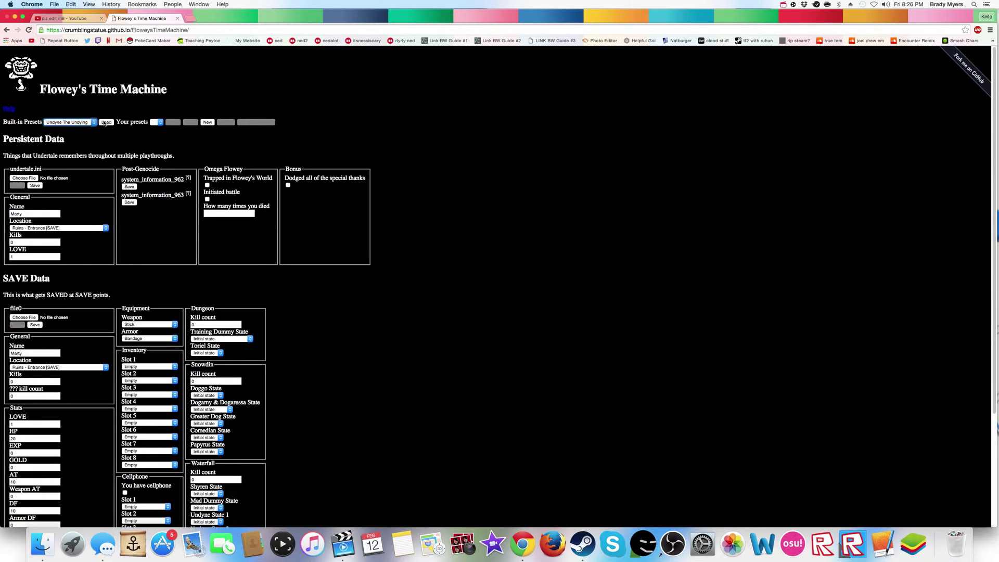
click(106, 123)
- Choose undertale.ini as the persistent data file, and choose file0 from the same com.tobyfox.undertale folder
click(35, 178)
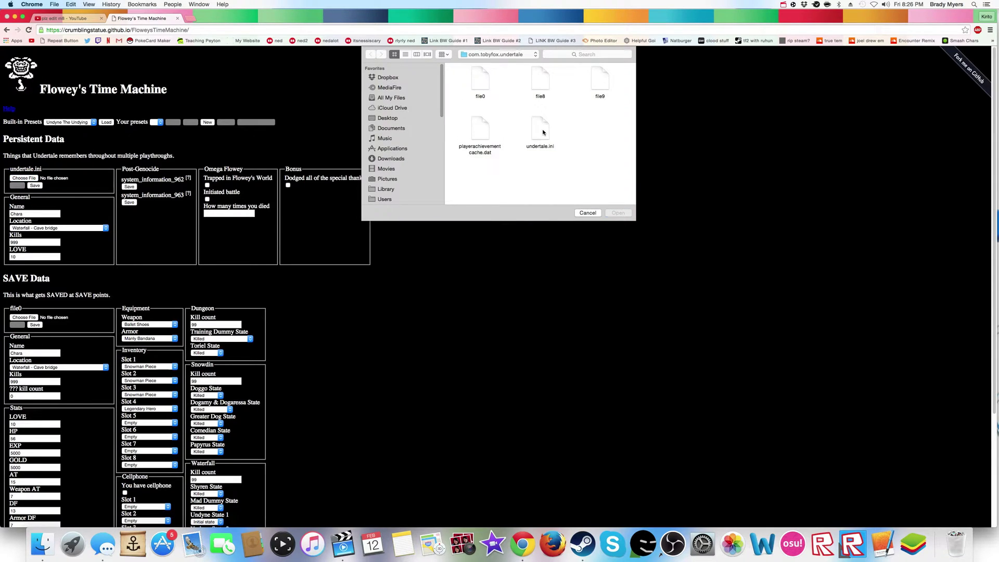
click(541, 130)
click(618, 213)
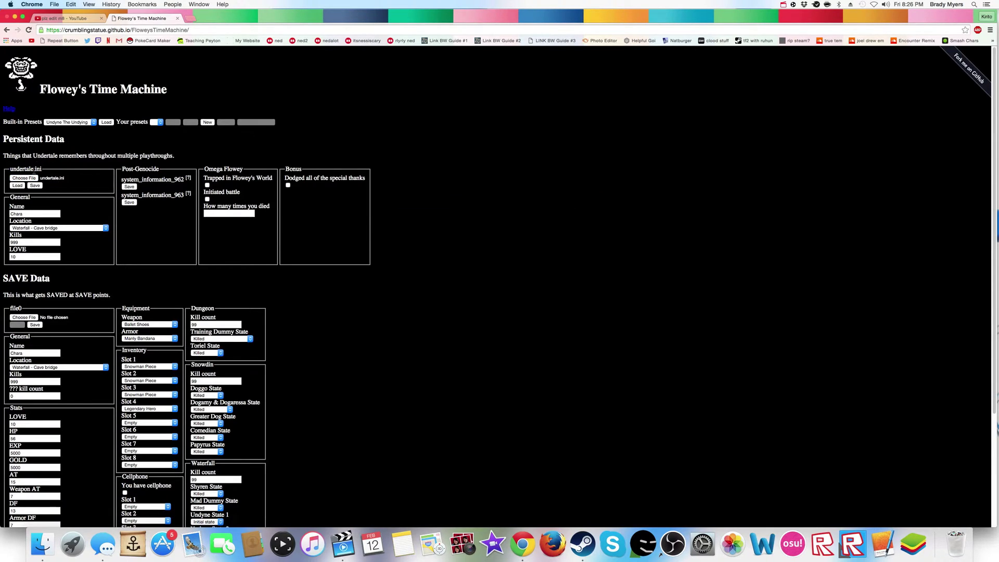
scroll(130, 211, down, 3)
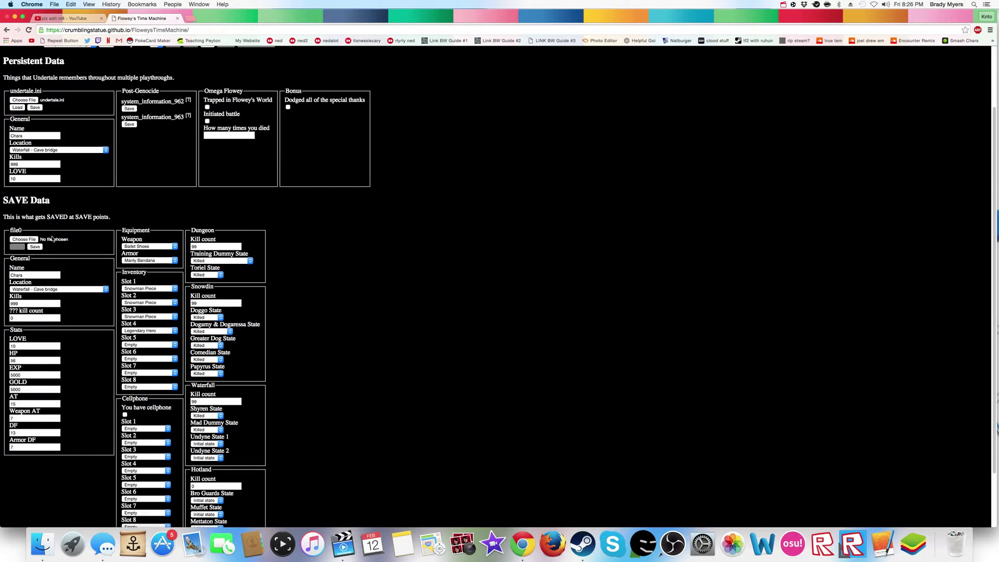
click(24, 240)
click(617, 214)
- Save the edited undertale.ini and file0 as downloads and minimize the browser window
click(35, 107)
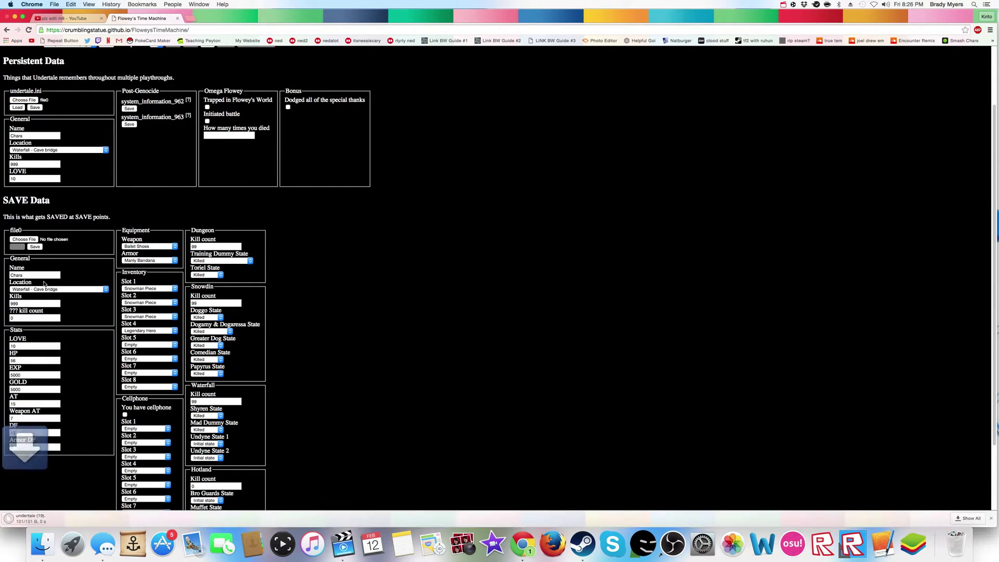
click(34, 246)
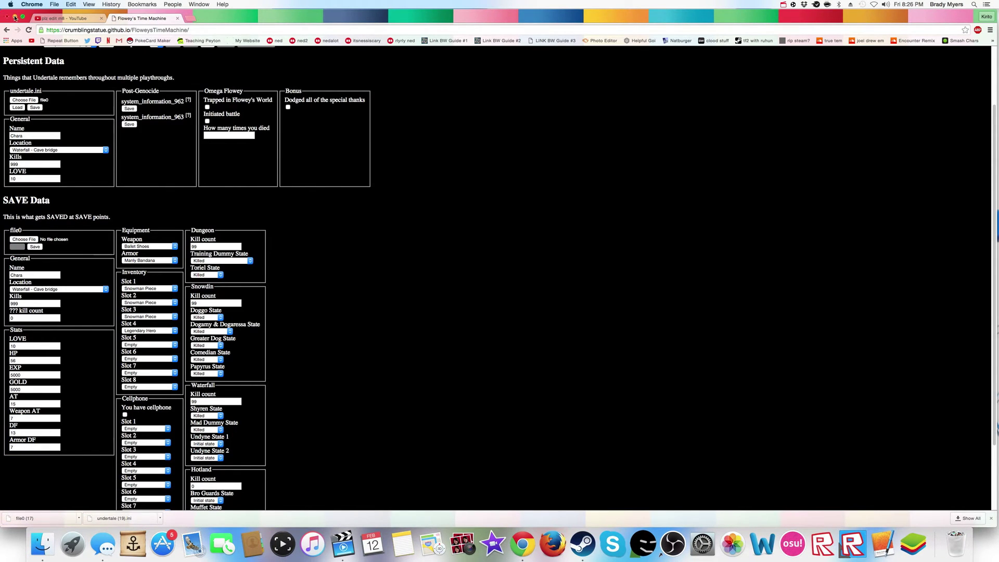
click(178, 19)
click(14, 16)
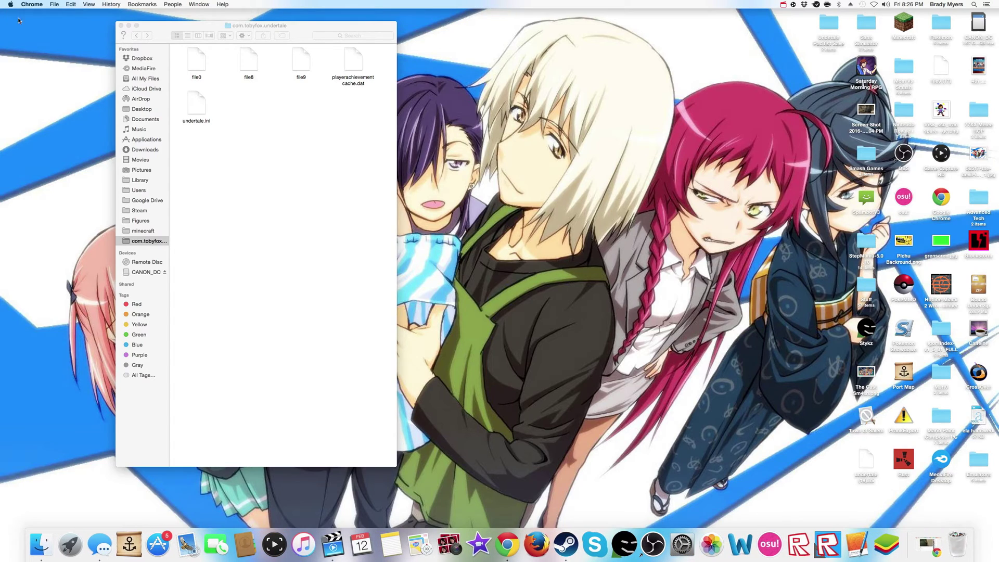
- Rename the downloaded undertale file on the desktop as undertale.ini by removing its number suffix
click(866, 468)
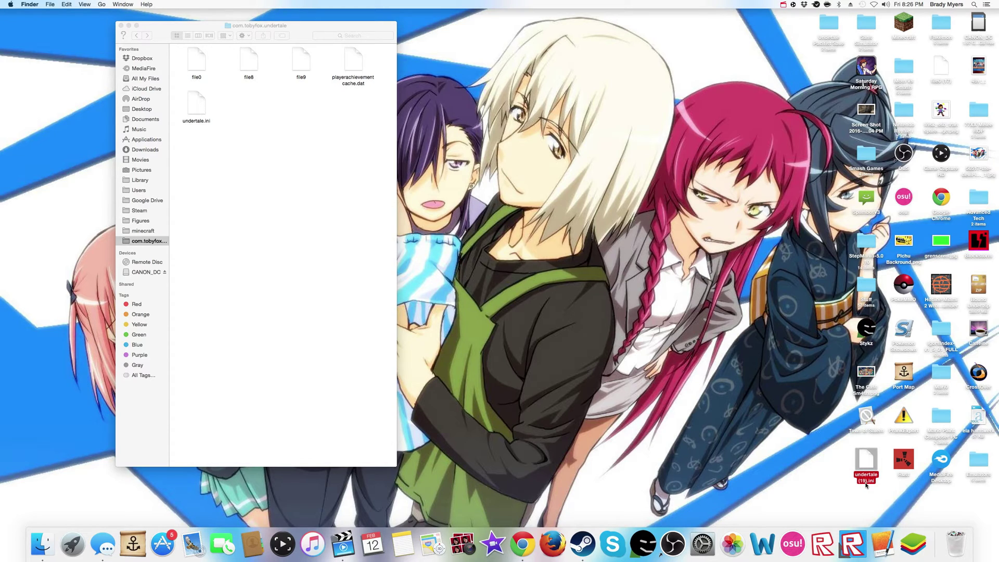
click(870, 482)
key(Right)
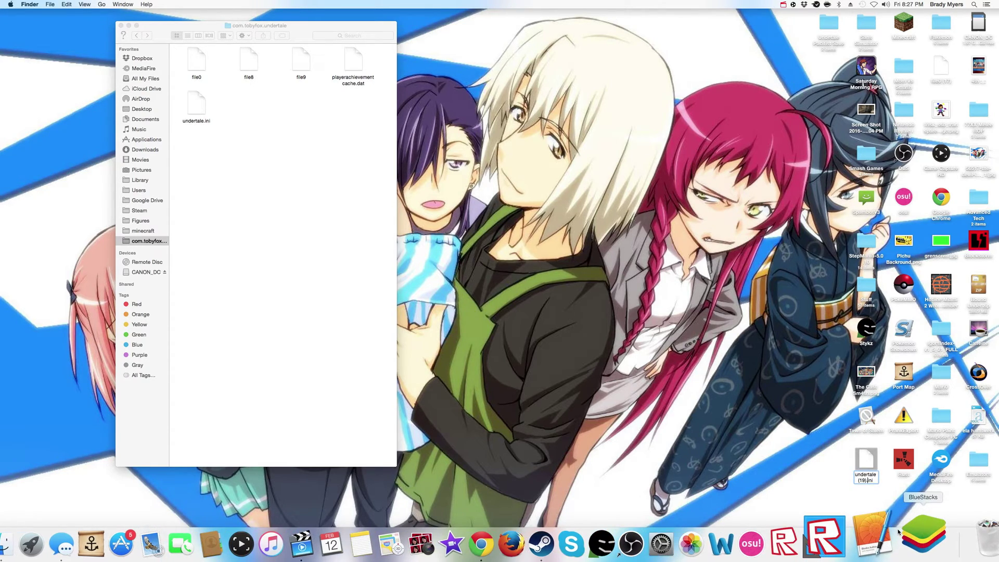
key(BackSpace)
key(BackSpace)
key(BackSpace)
key(BackSpace)
key(BackSpace)
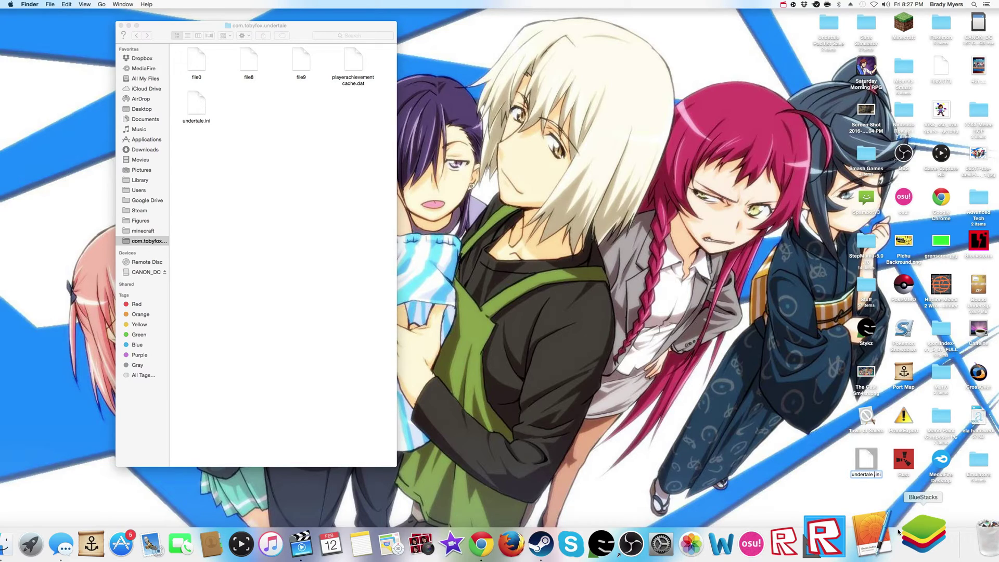
key(Return)
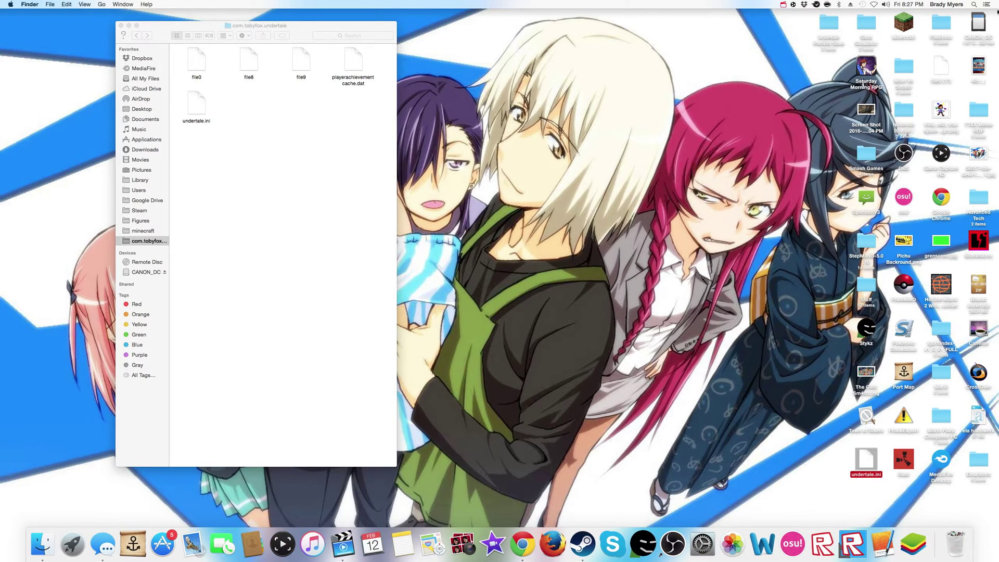
- Rename the downloaded file0 (17) on the desktop as file0
click(944, 81)
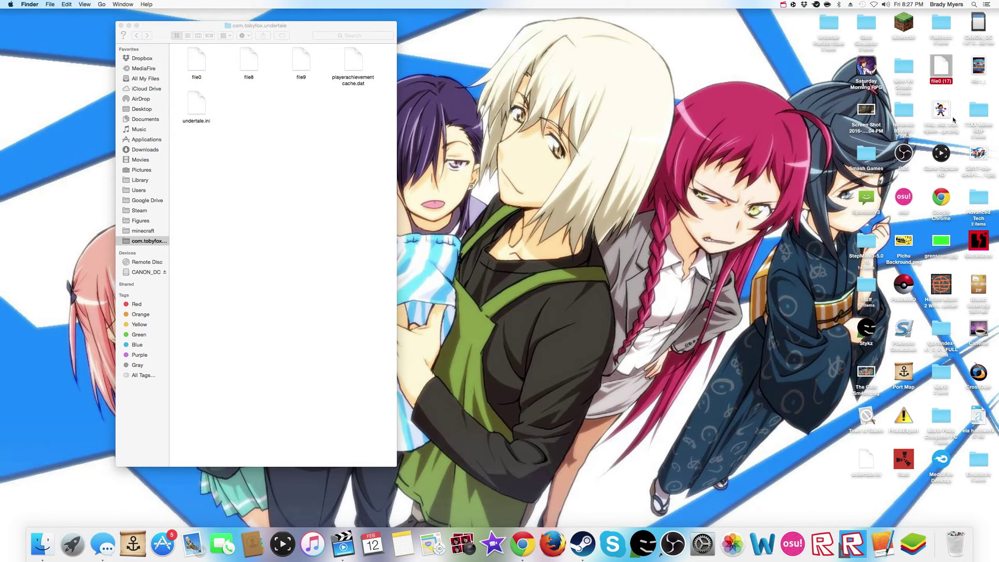
key(Return)
key(Right)
key(BackSpace)
key(BackSpace)
key(BackSpace)
key(BackSpace)
key(BackSpace)
- Move undertale.ini and file0 from the desktop into the com.tobyfox.undertale folder, replacing the old copies, and clean up the icons by name
drag(185, 65, 260, 101)
drag(943, 66, 248, 208)
right_click(263, 251)
mouse_move(292, 293)
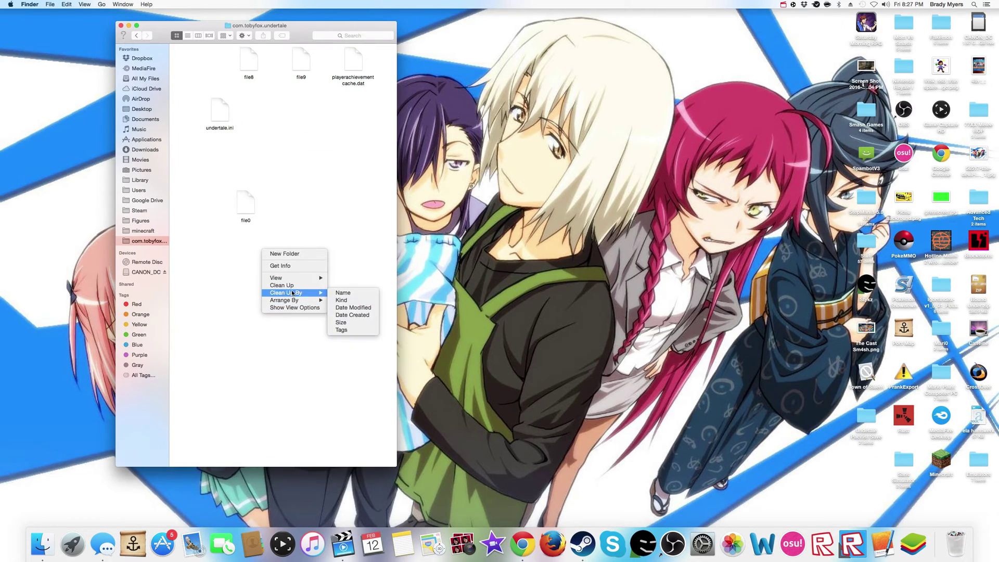
click(343, 292)
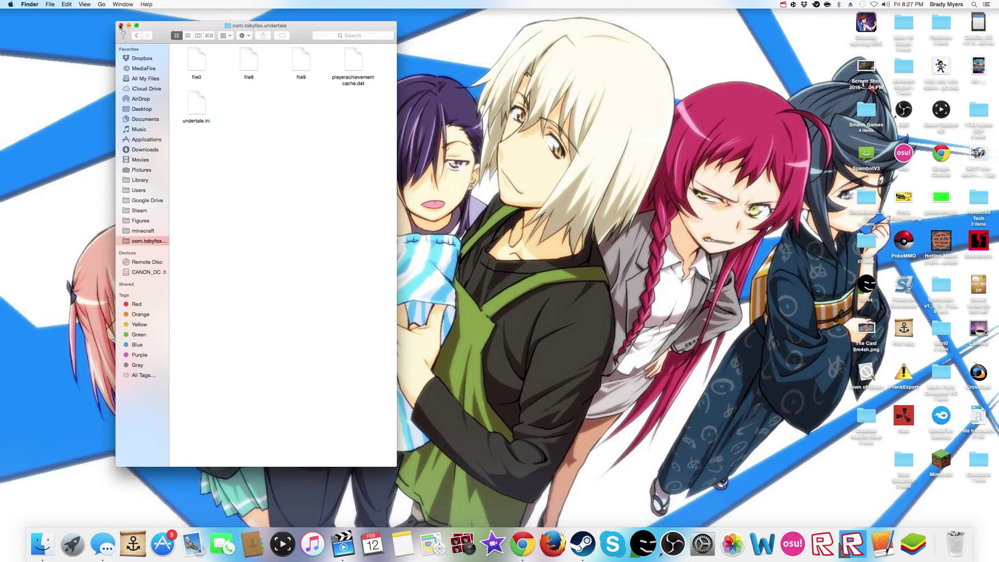
click(120, 26)
- Launch Undertale through Steam and continue the saved game in full screen
right_click(582, 543)
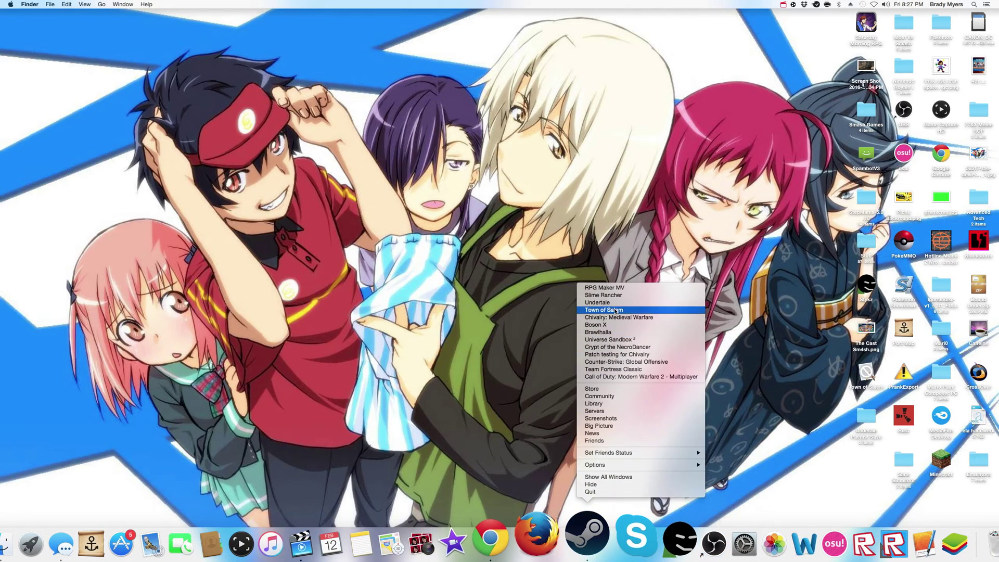
click(606, 295)
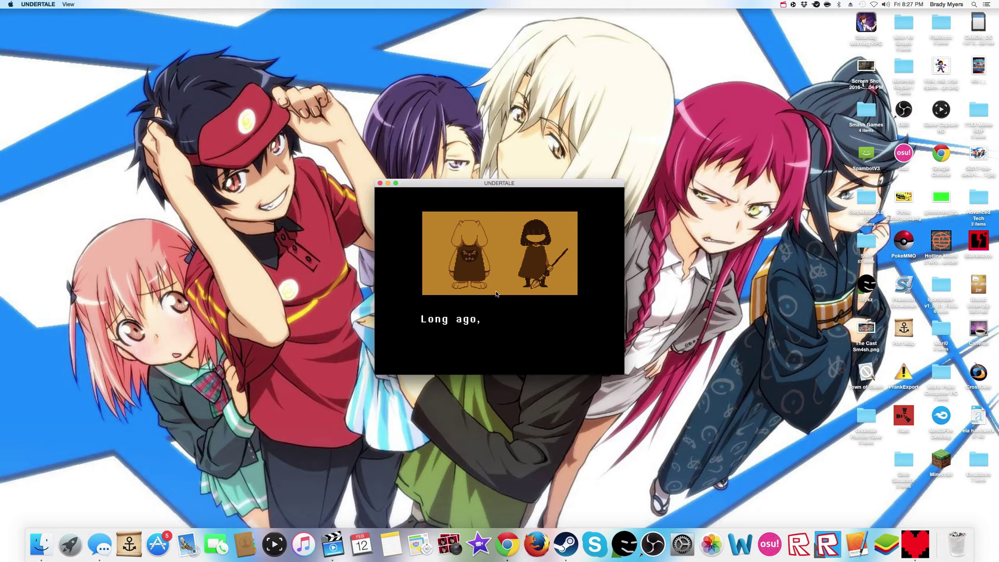
key(Return)
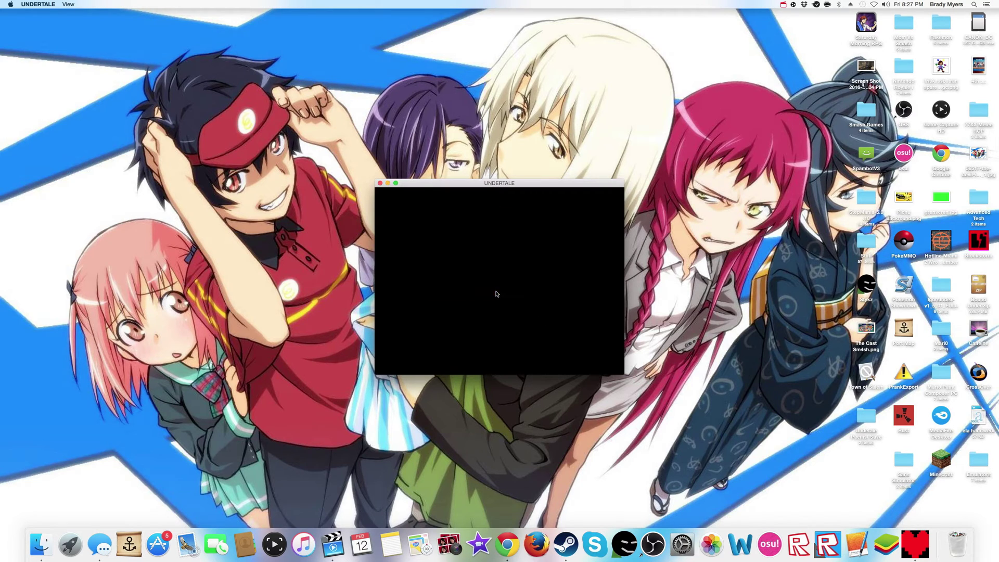
key(Return)
key(F4)
key(Return)
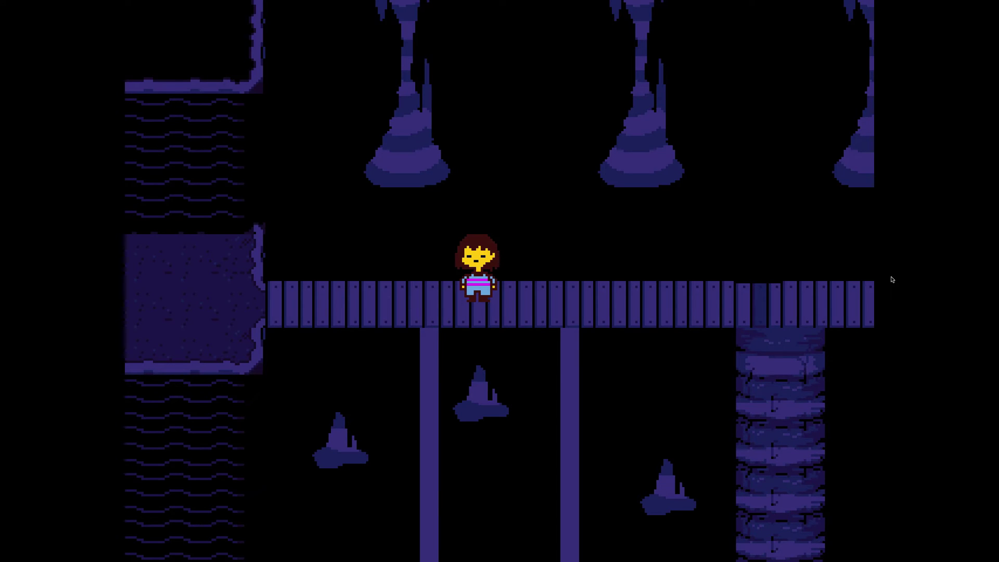
- Walk the character east across the cave bridge and advance the yellow monster's dialogue into the encounter
key(Right)
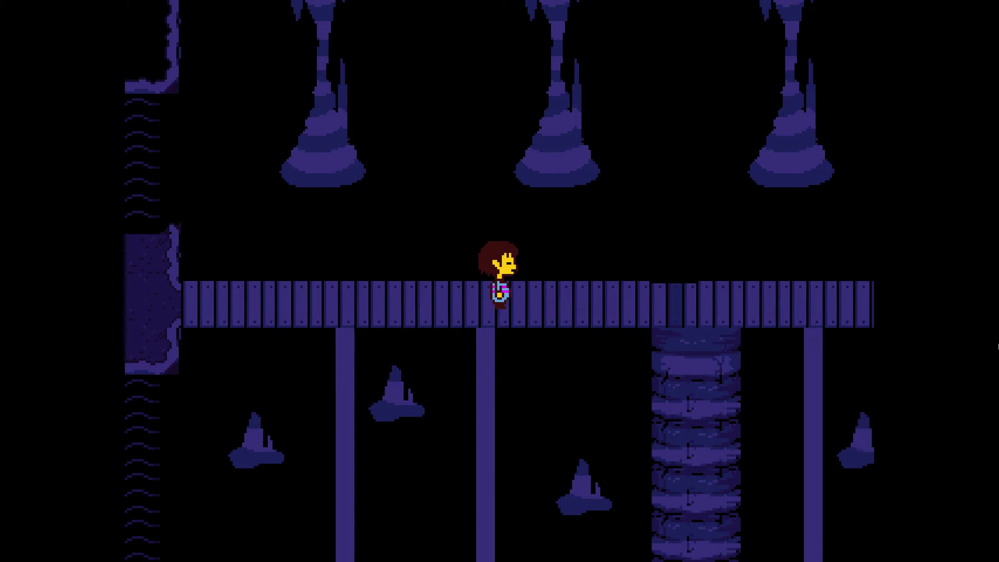
key(Right)
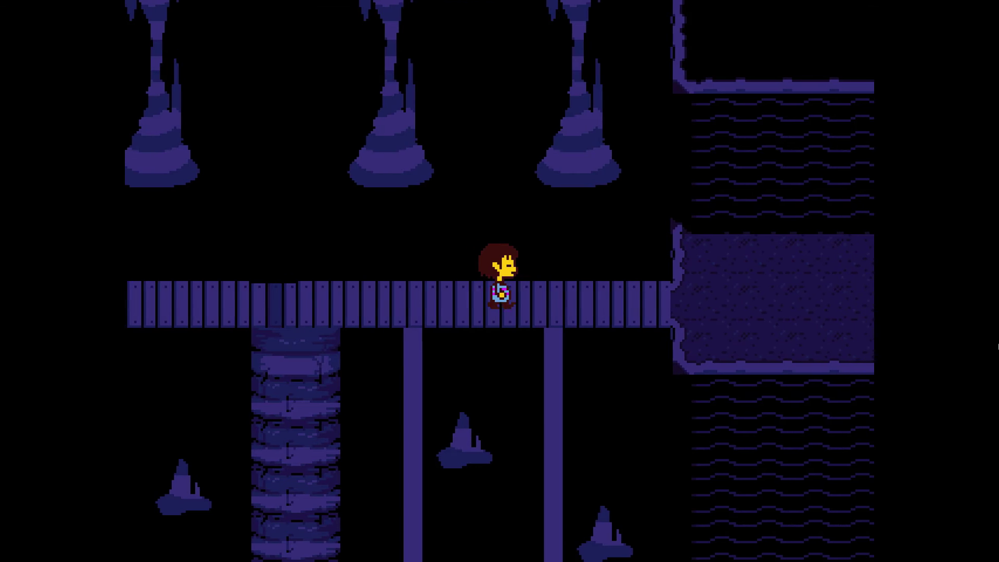
key(Return)
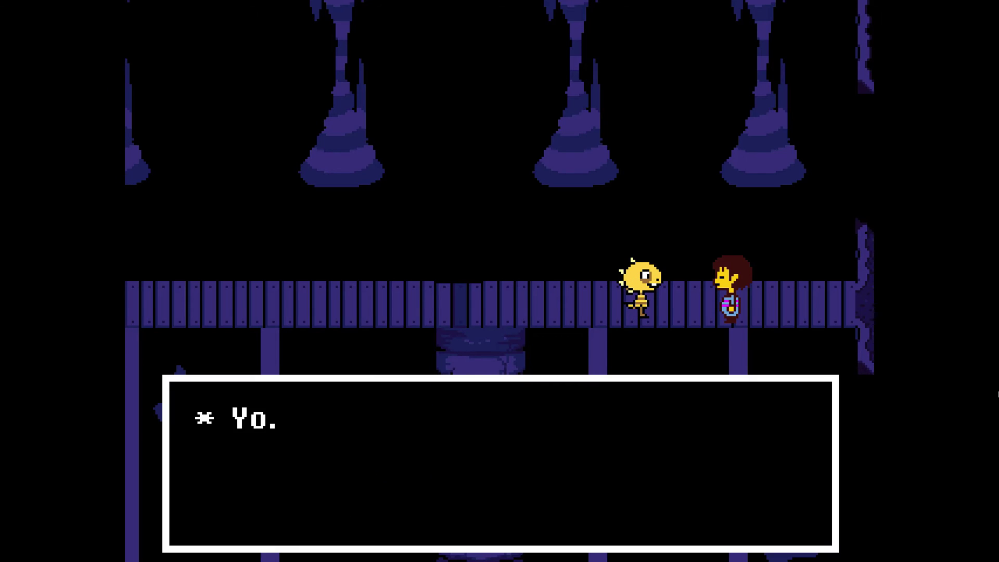
key(z)
key(z)
key(z)
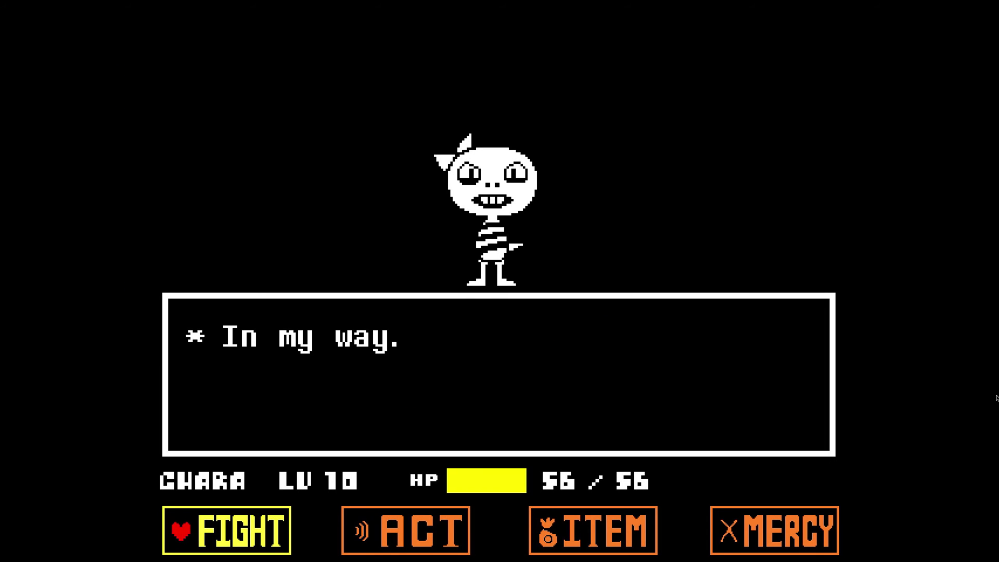
- Choose FIGHT in the encounter and time an attack on the monster
key(z)
key(z)
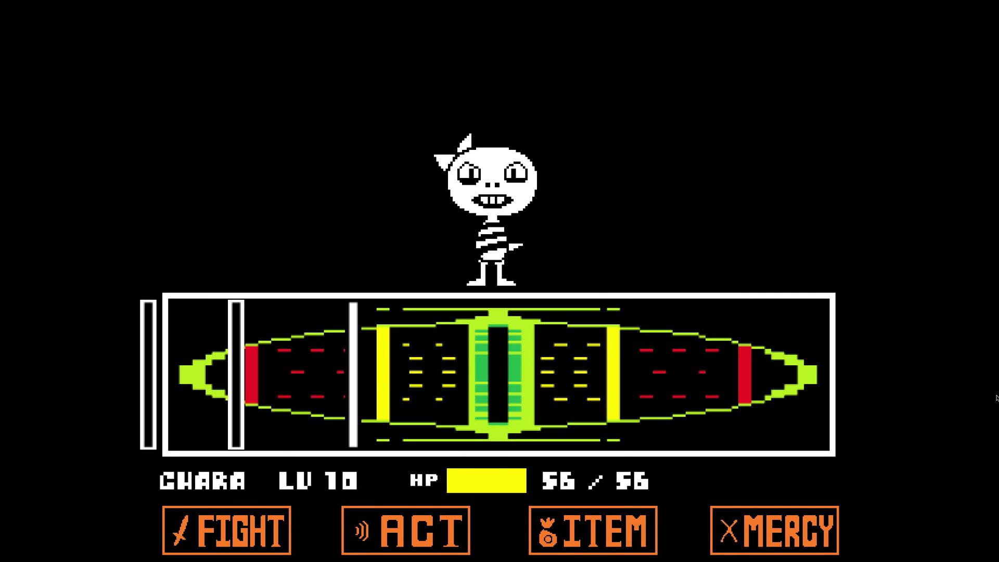
key(z)
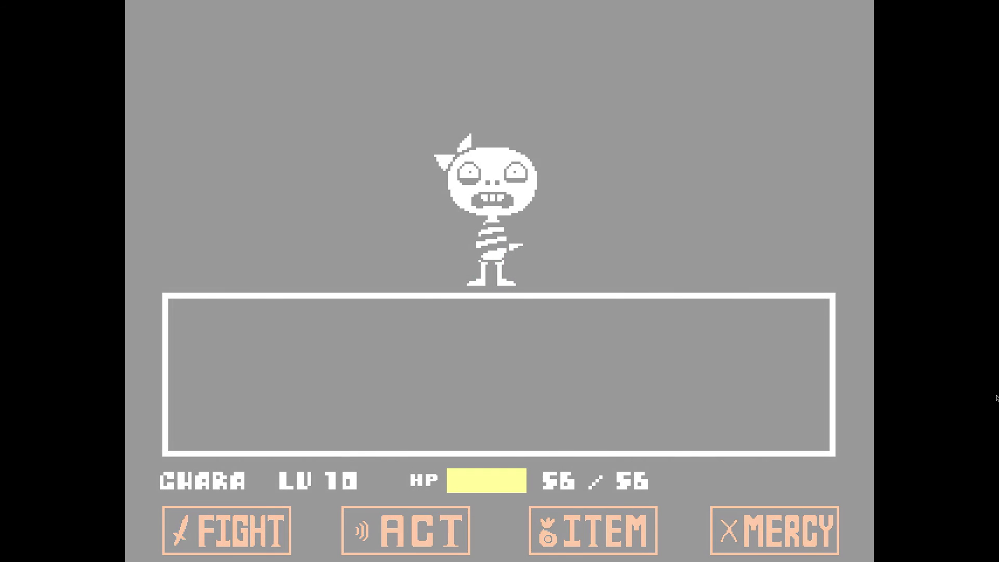